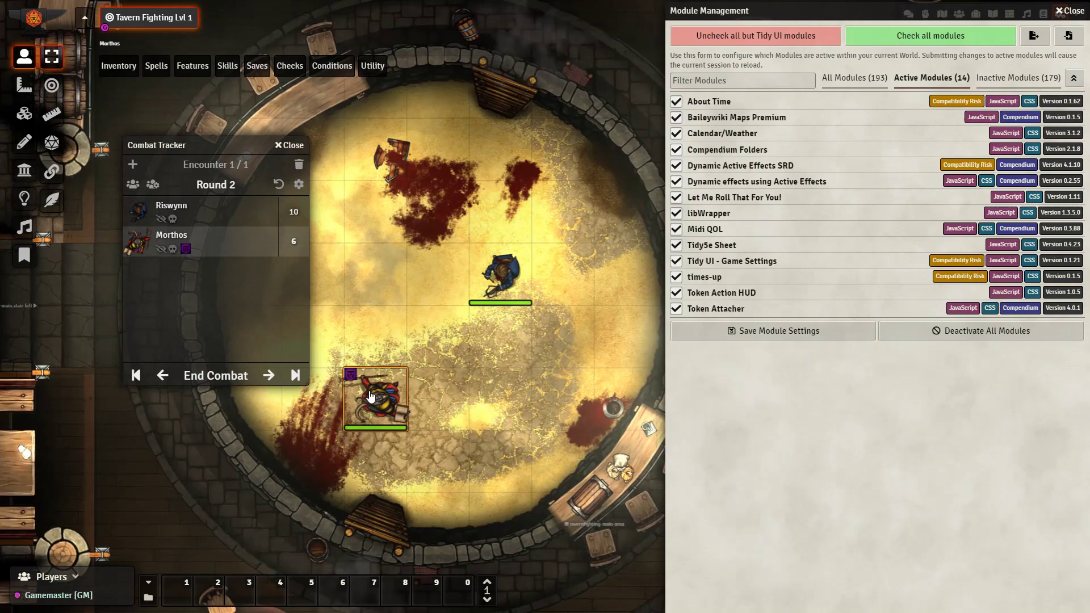
Step: Advance the combat two turns to Round 3, Morthos's turn, so his purple effect icon expires
left_click(272, 382)
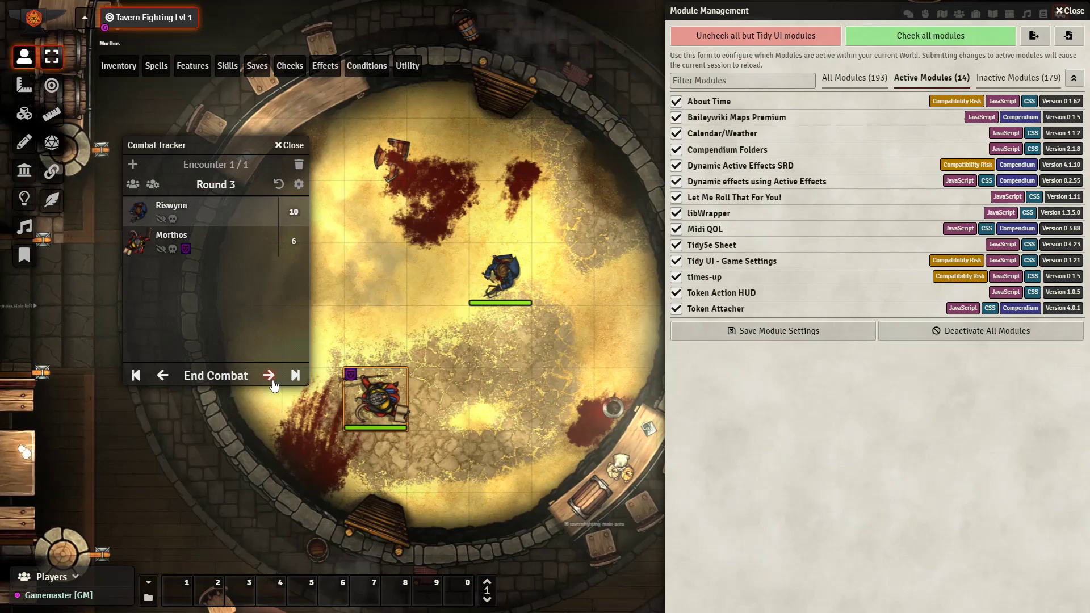
left_click(272, 382)
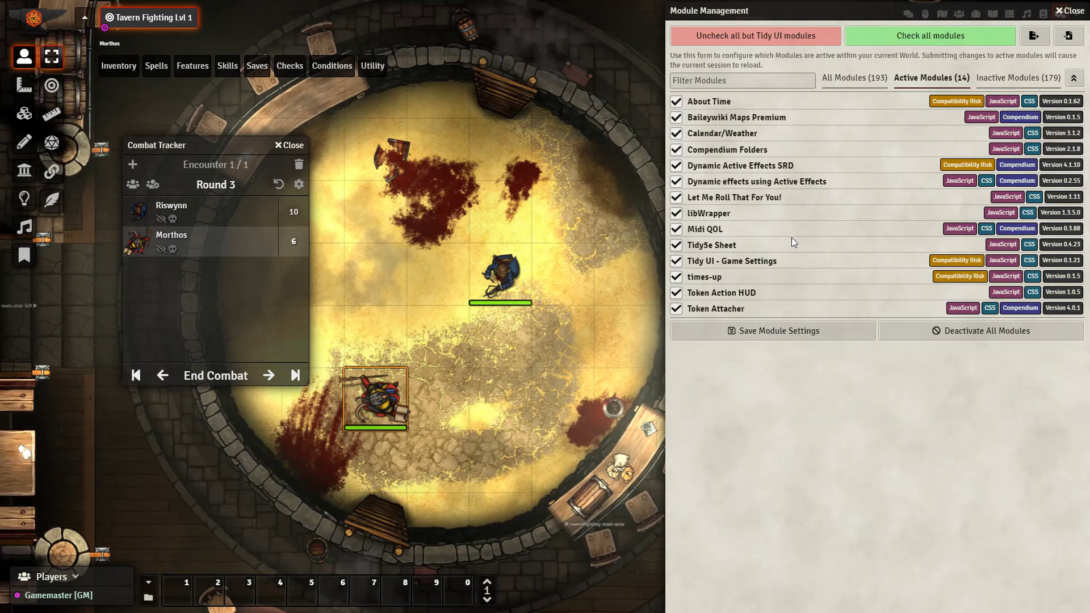
Step: Open Morthos's character sheet and drag Bless from the DAE SRD Spells compendium into his spellbook
left_click(1061, 16)
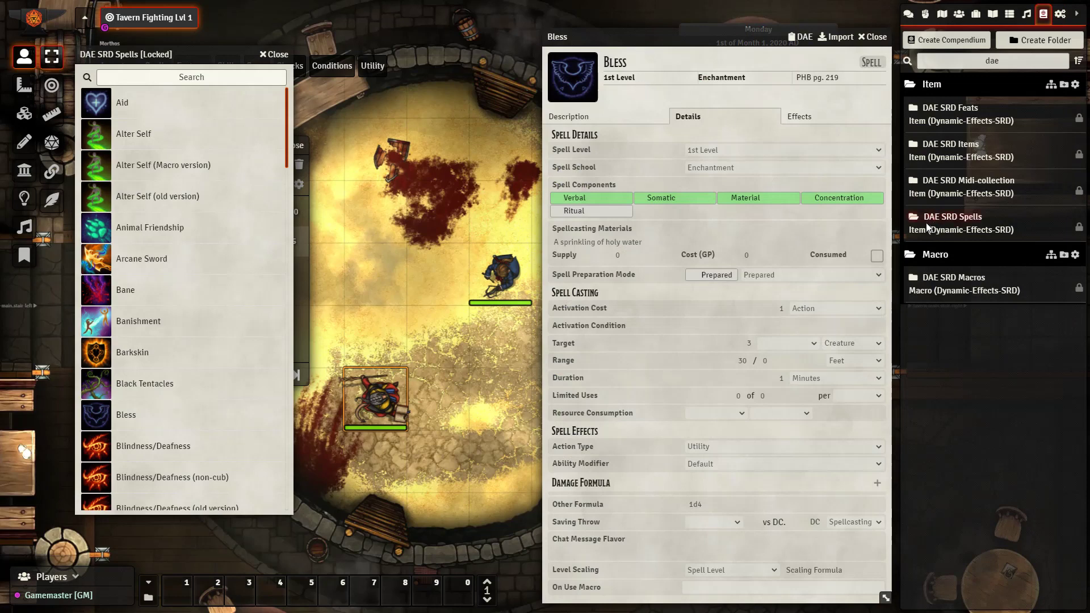
double_click(359, 391)
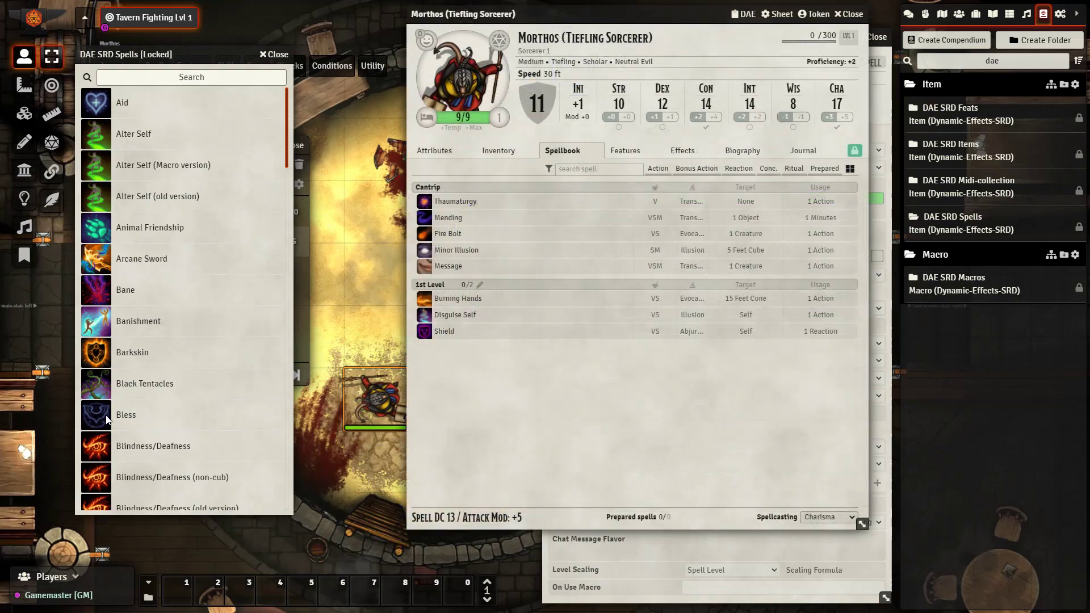
left_click_drag(124, 414, 505, 383)
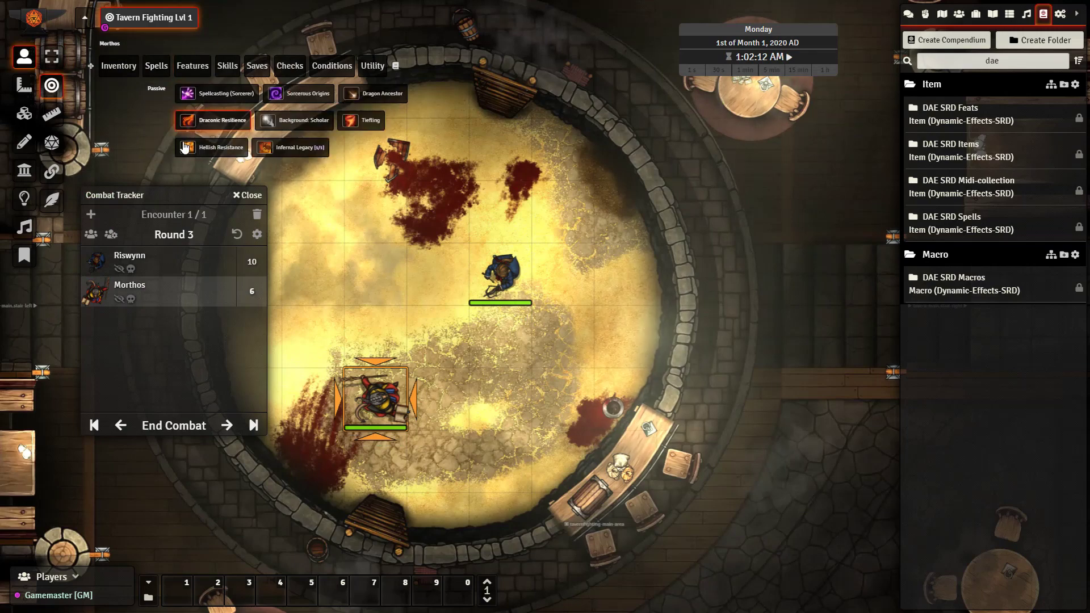
Step: Cast Bless at 1st level from Morthos's token HUD Spells tab
left_click(169, 149)
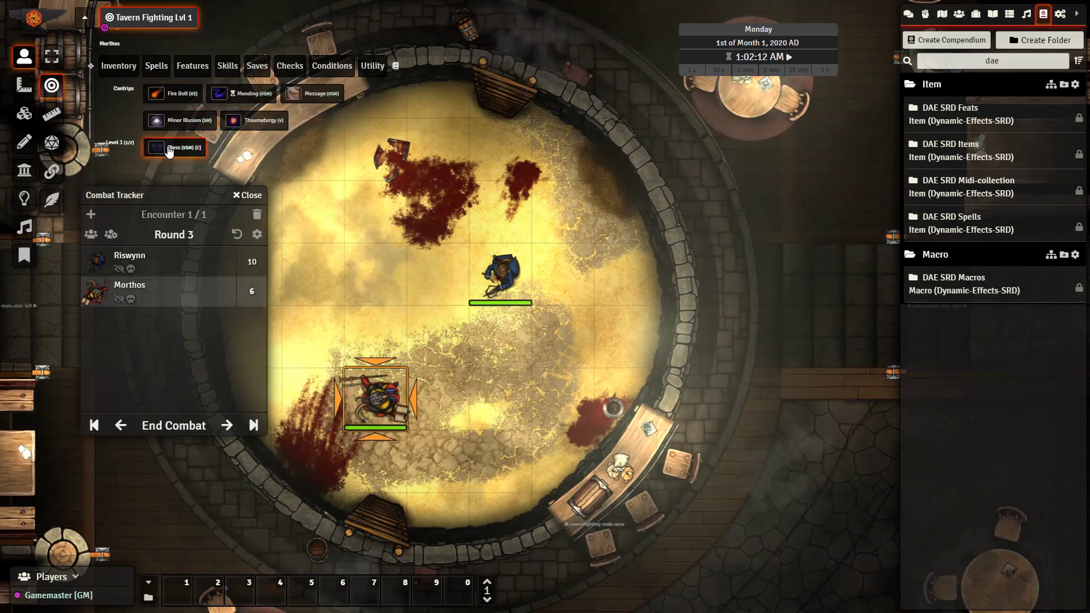
left_click(551, 346)
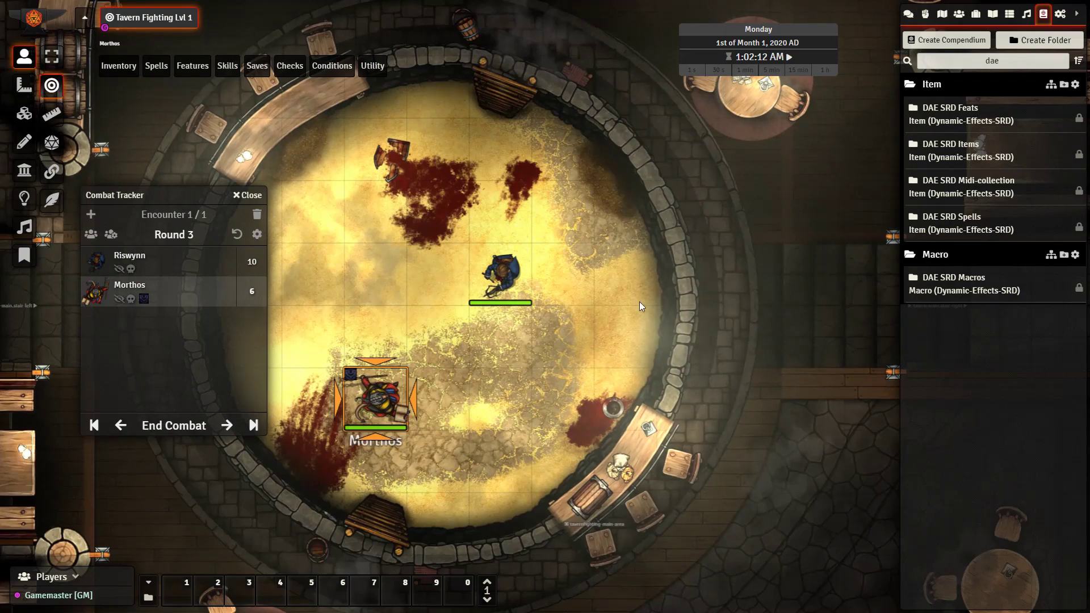
Step: Advance the clock one hour to 4:02:12 AM and confirm ending the combat encounter
mouse_move(823, 72)
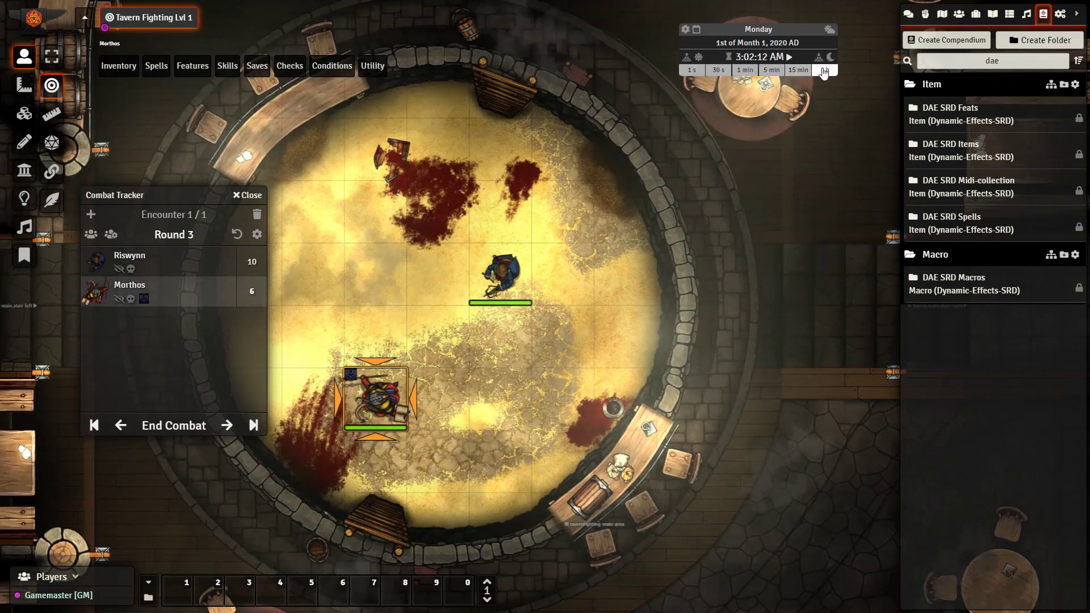
left_click(824, 71)
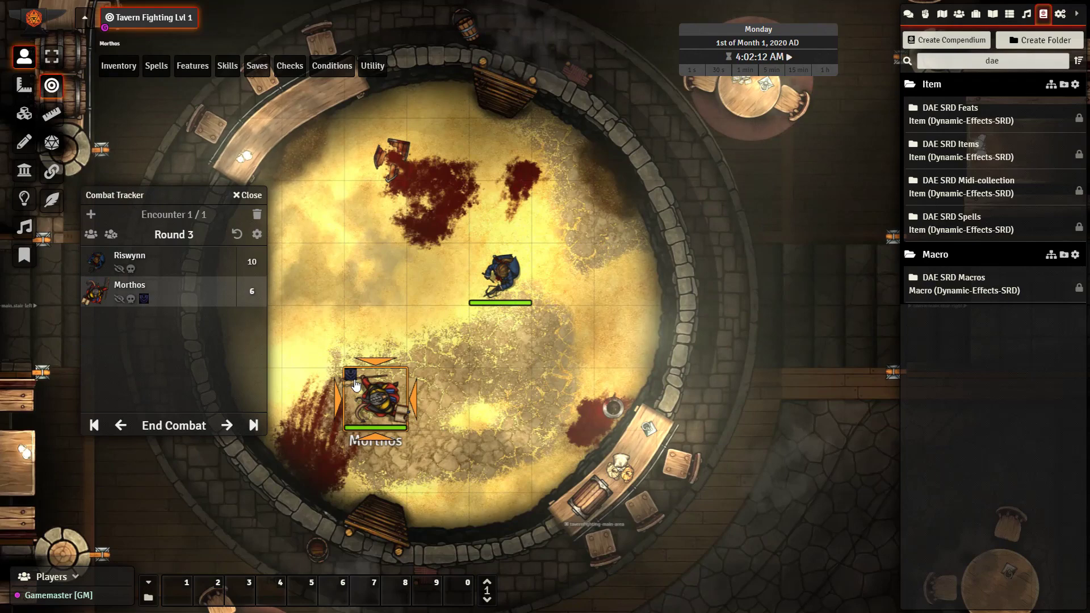
left_click(195, 427)
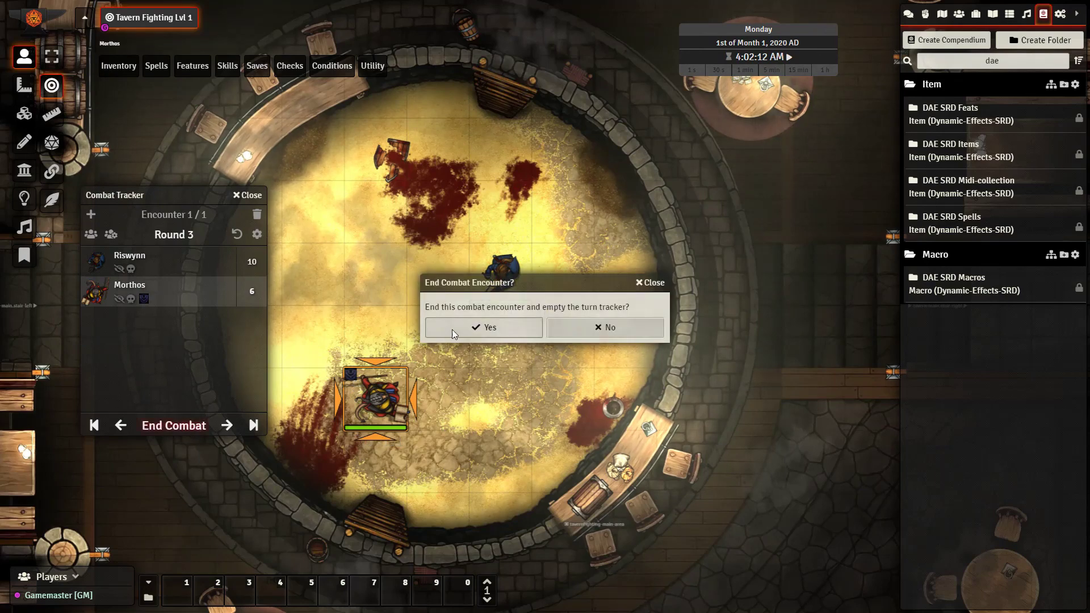
left_click(453, 328)
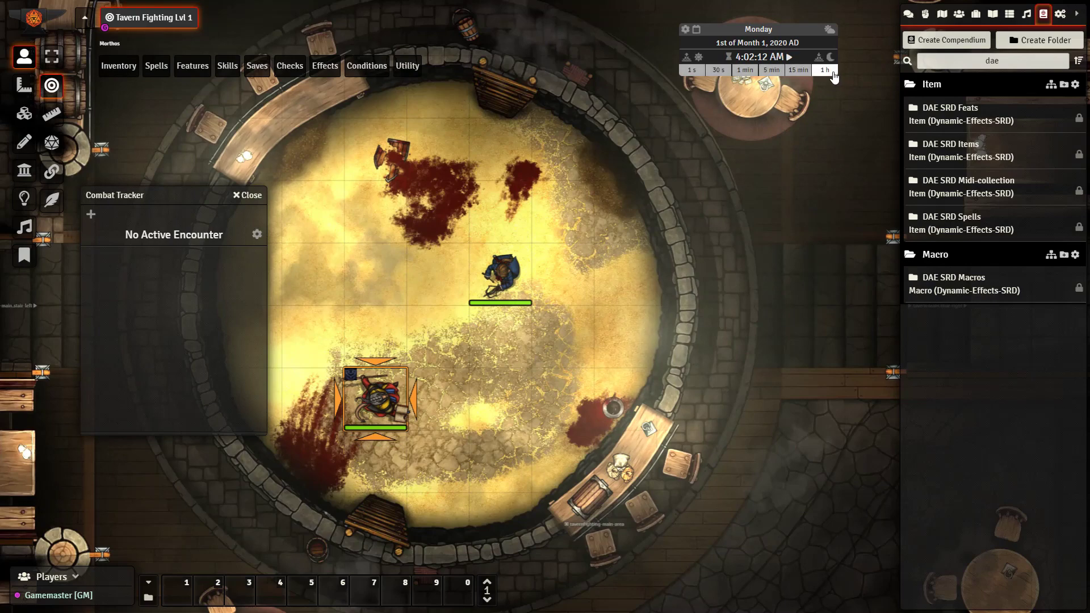
Step: Advance time another hour and bring up the Shield effect's Duration settings for special expiry
left_click(832, 71)
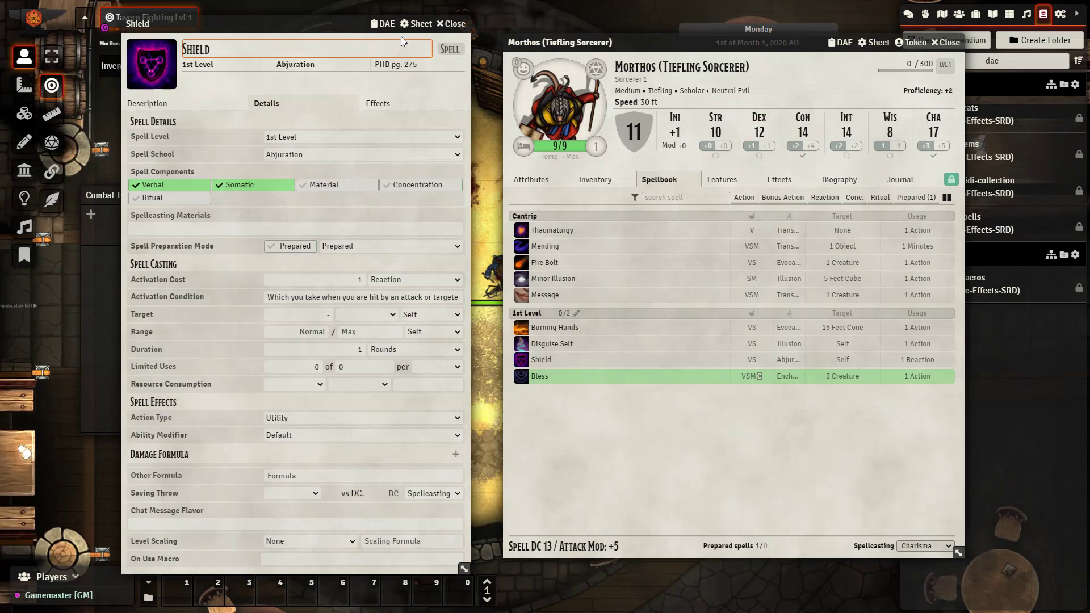
left_click(386, 26)
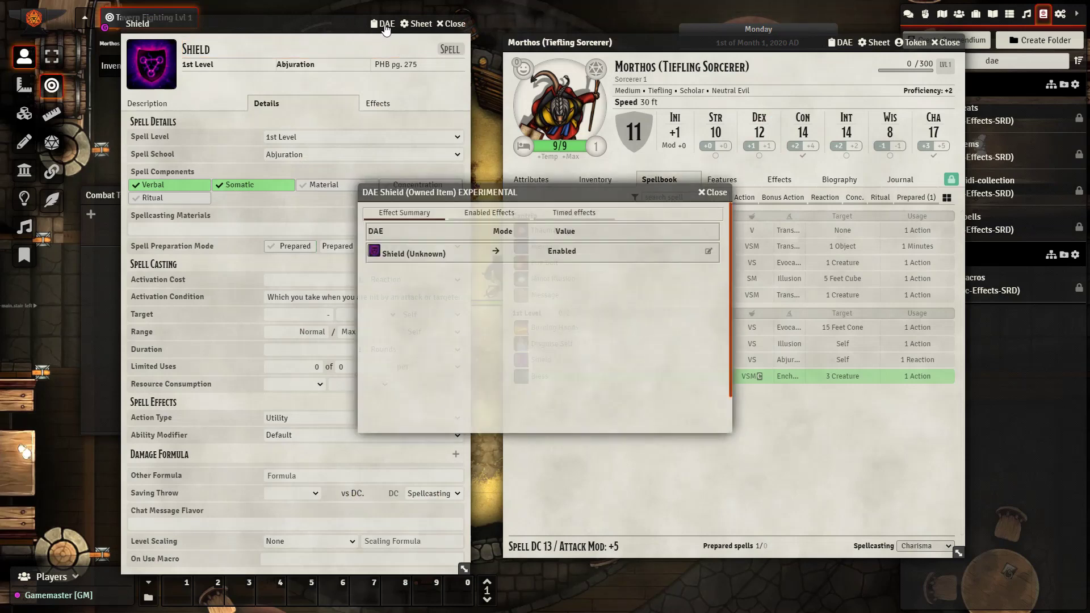
left_click(706, 253)
left_click(574, 266)
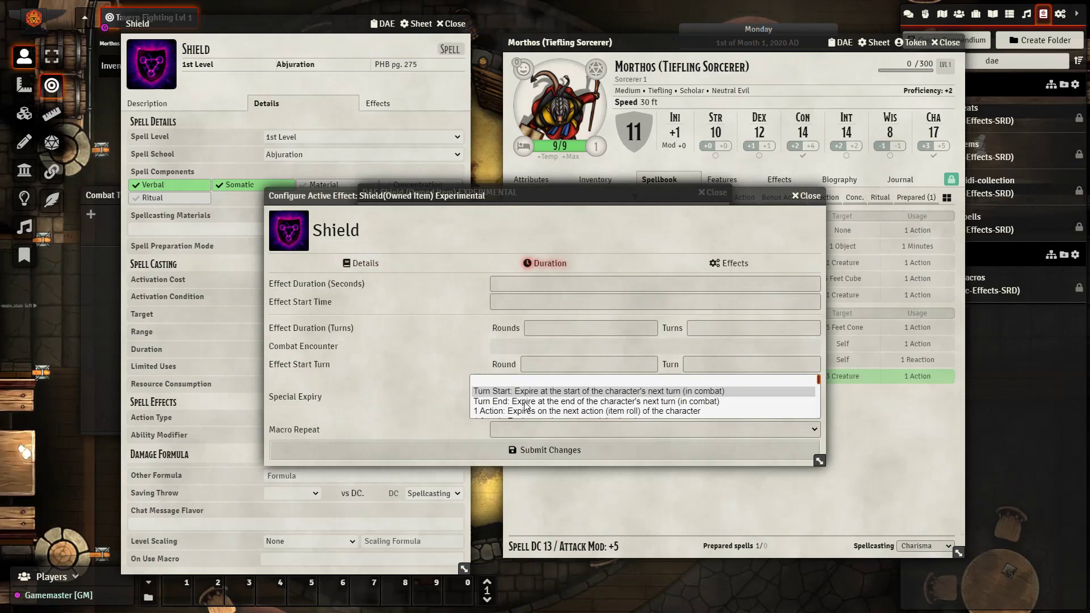
scroll(529, 404, "down", 10)
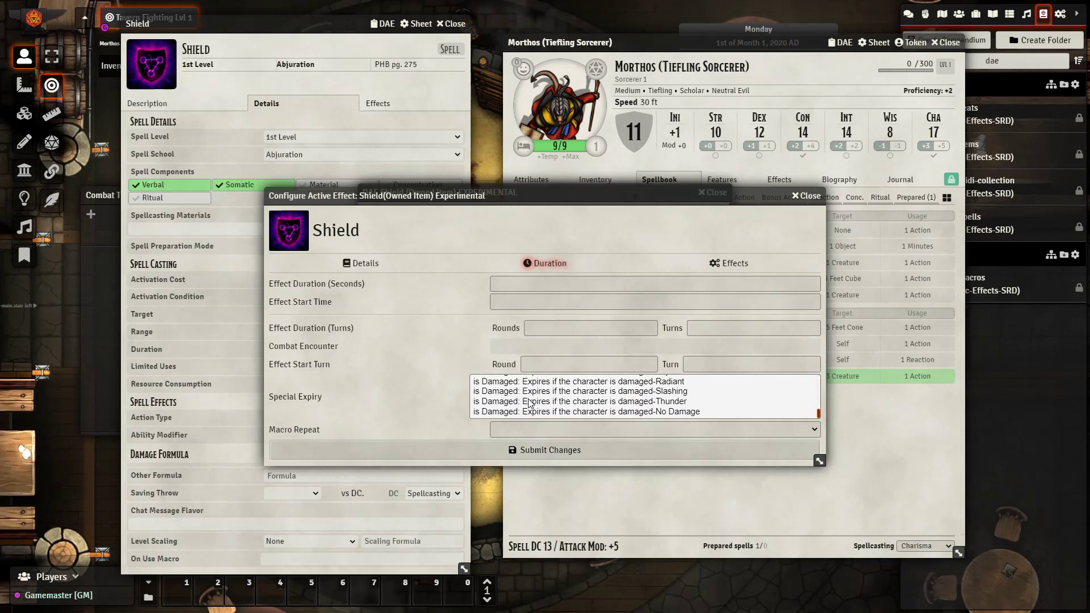
scroll(529, 404, "up", 10)
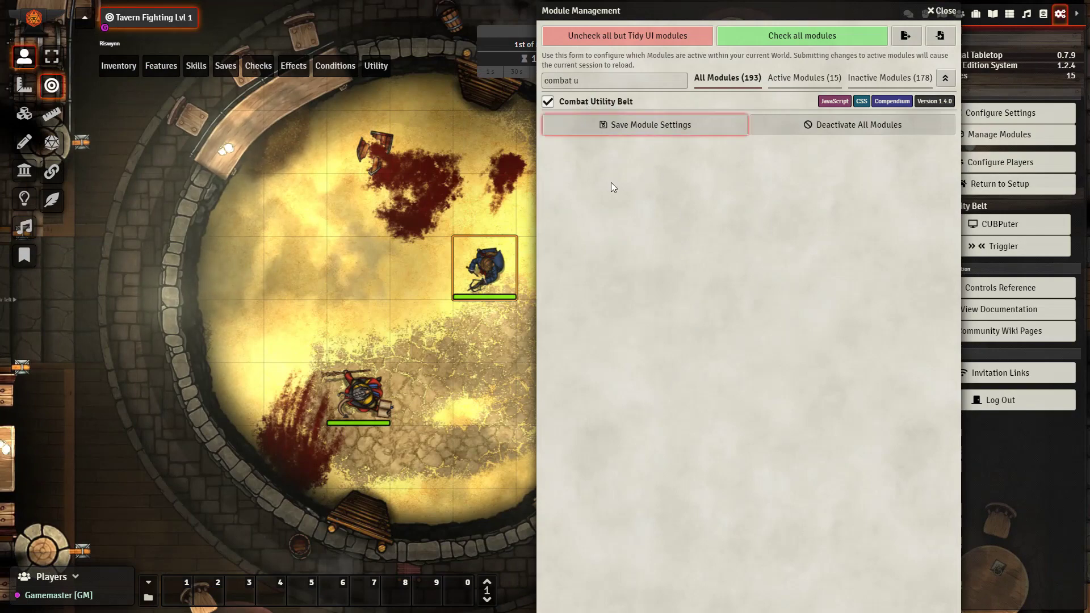
Step: Close Module Management and launch Combat Utility Belt's CUBPuter from the Settings sidebar
left_click(937, 10)
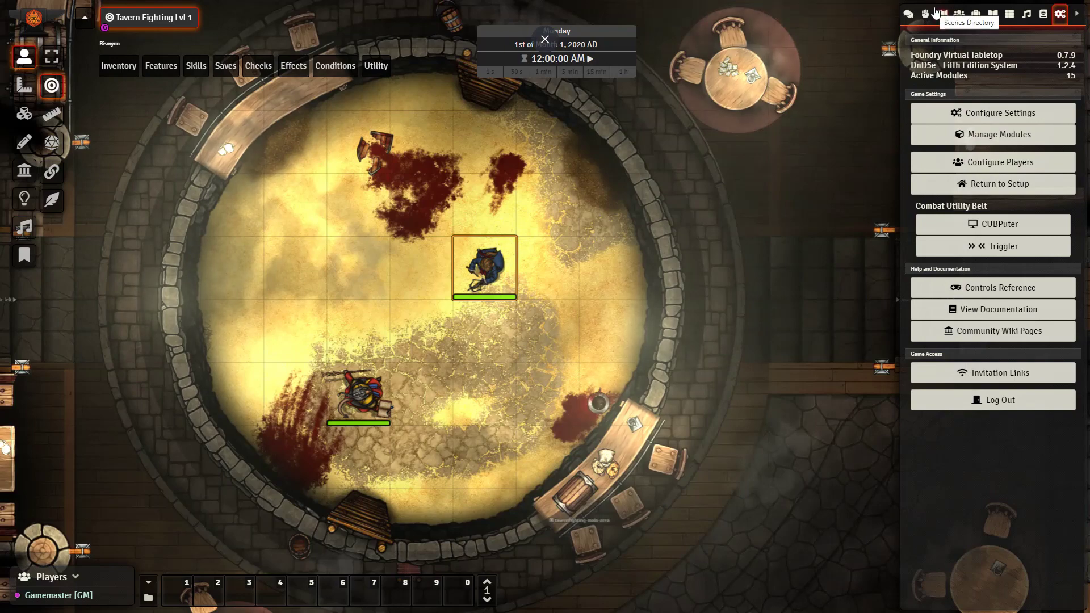
left_click(981, 226)
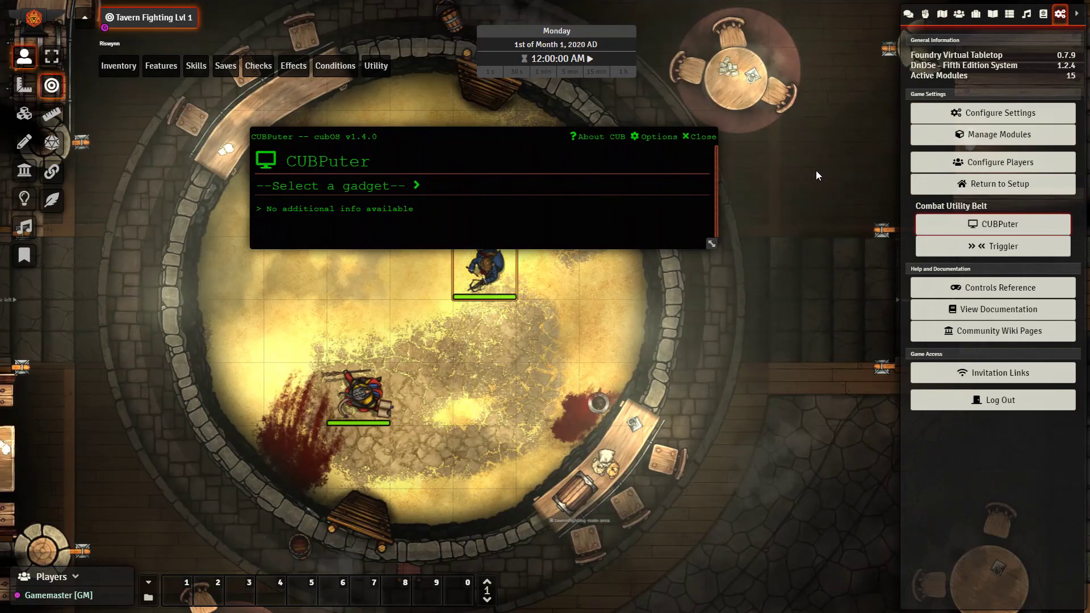
Step: In CUBPuter, enable Enhanced Conditions with Remove Default Status Effects ticked and save the gadget settings
left_click(417, 187)
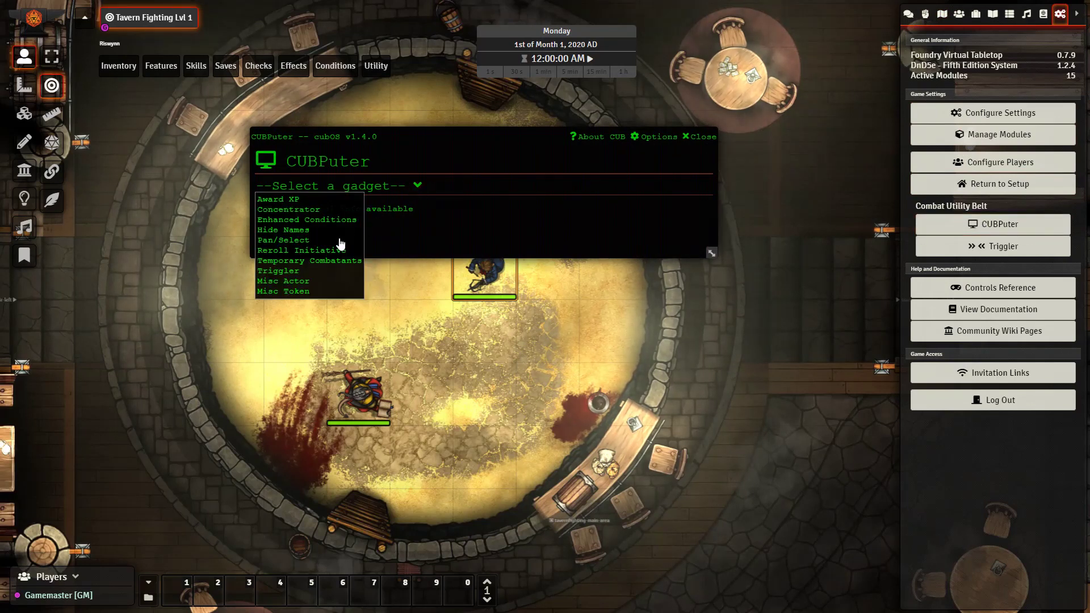
left_click(304, 220)
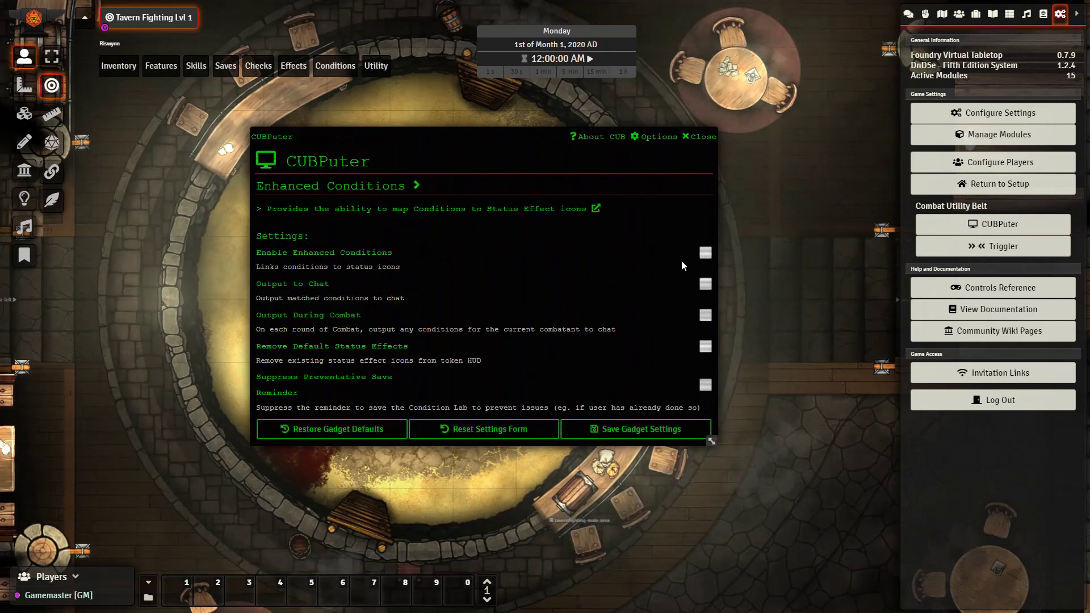
left_click(704, 254)
left_click(706, 346)
left_click(597, 427)
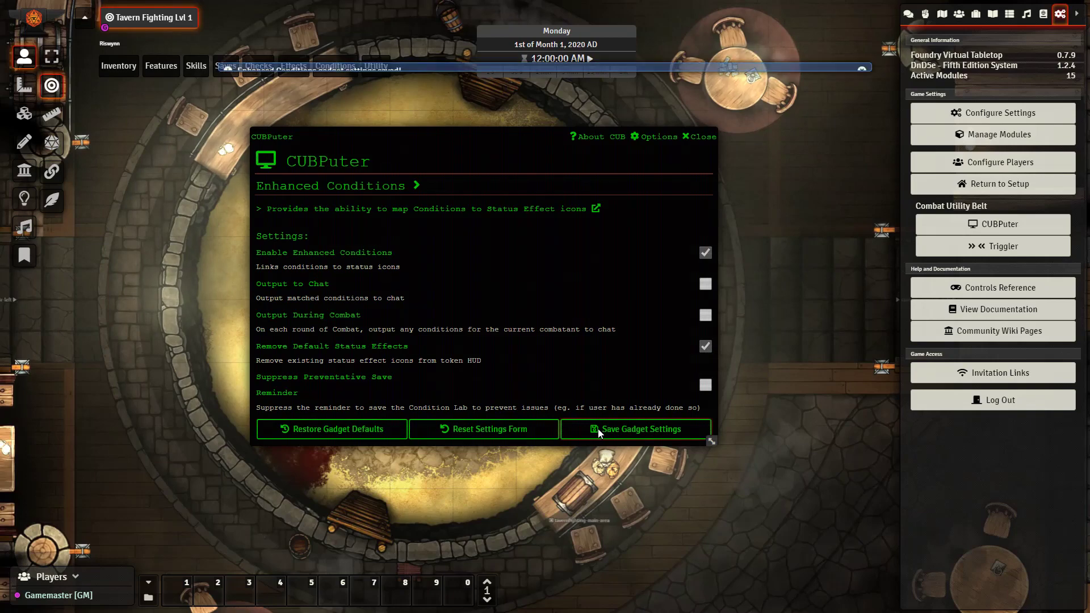
Step: Close CUBPuter and tick 'Never show this reminder again'
left_click(699, 141)
left_click(701, 136)
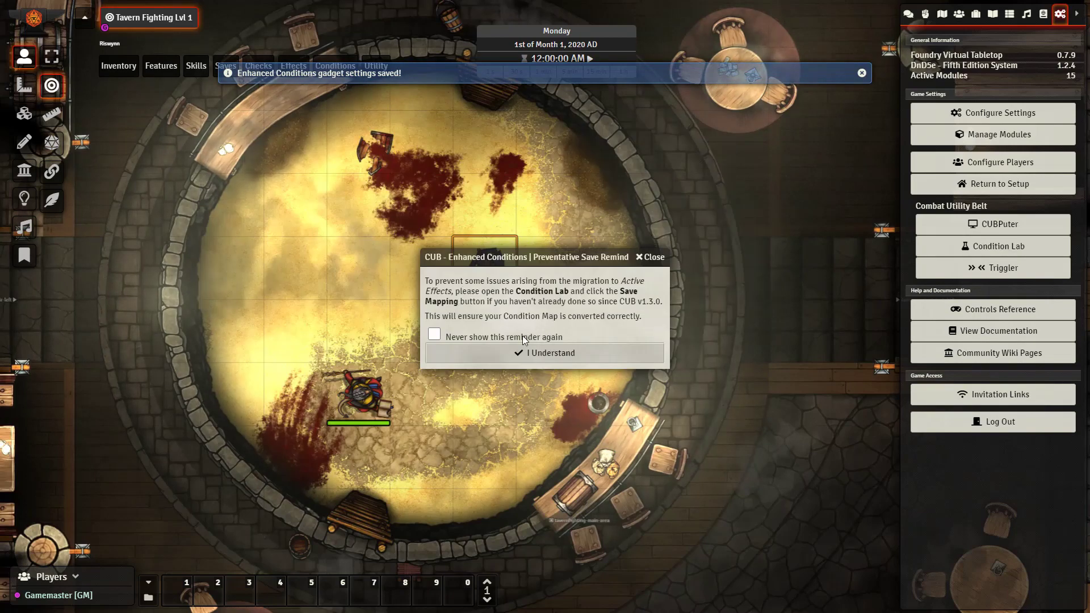
left_click(446, 336)
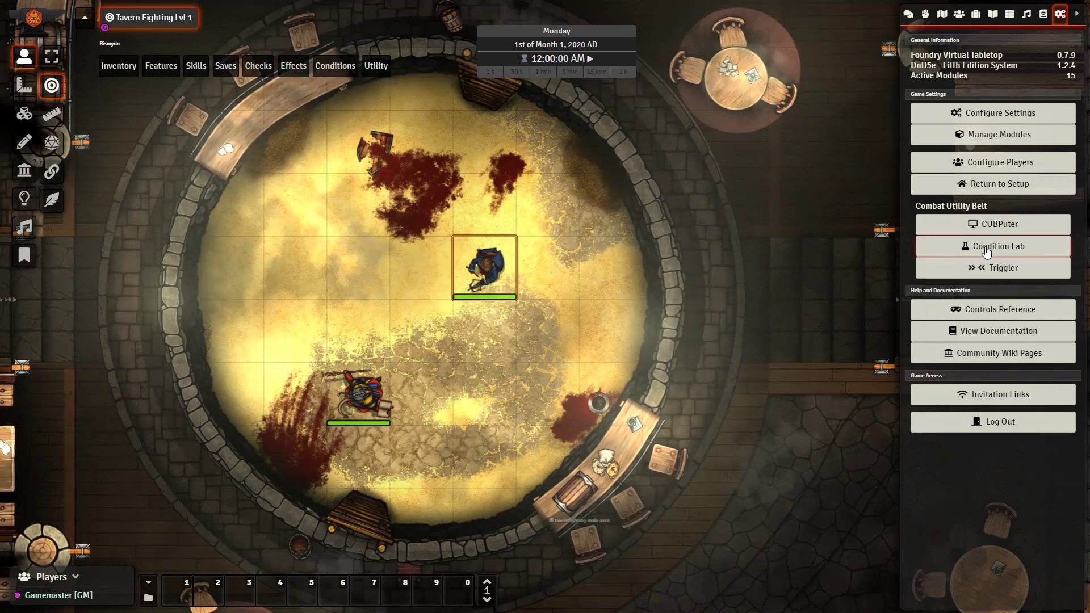
Step: With Morthos's token selected, save the default mapping in Condition Lab and close it
key("Tab")
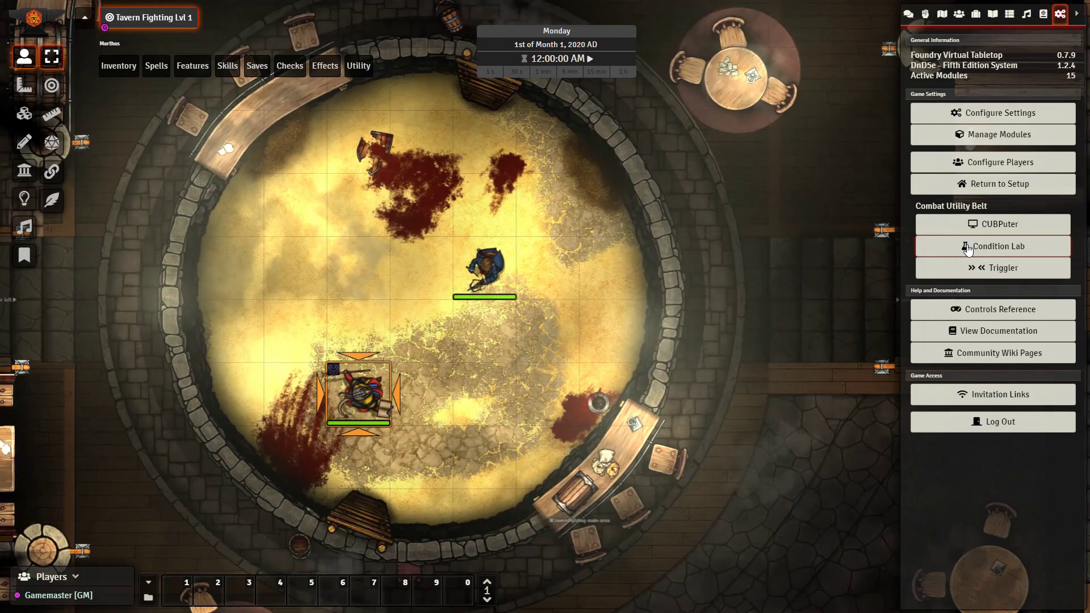
left_click(966, 248)
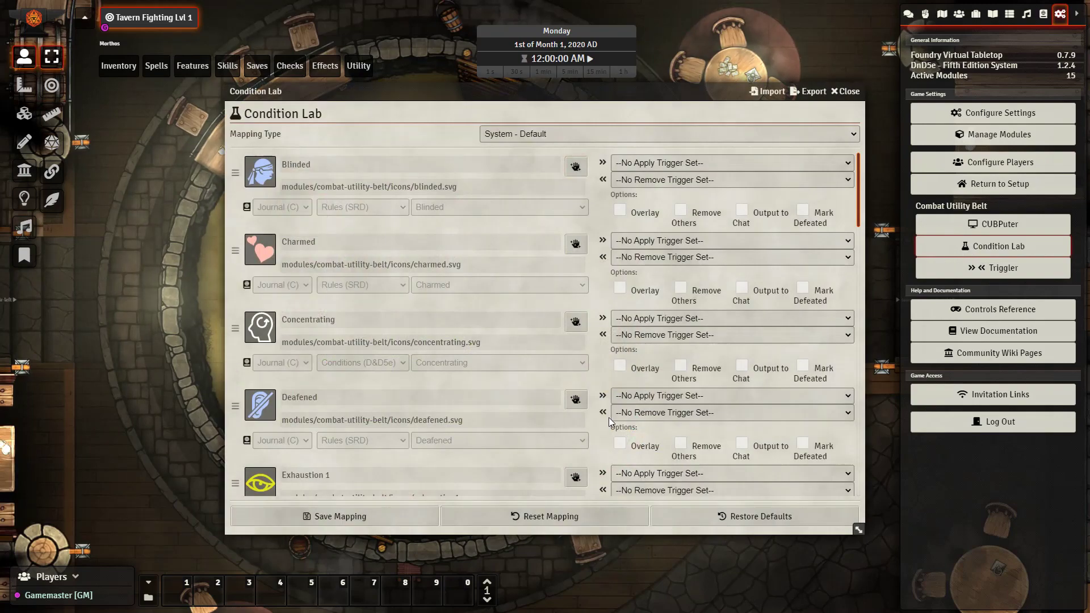
scroll(397, 447, "down", 15)
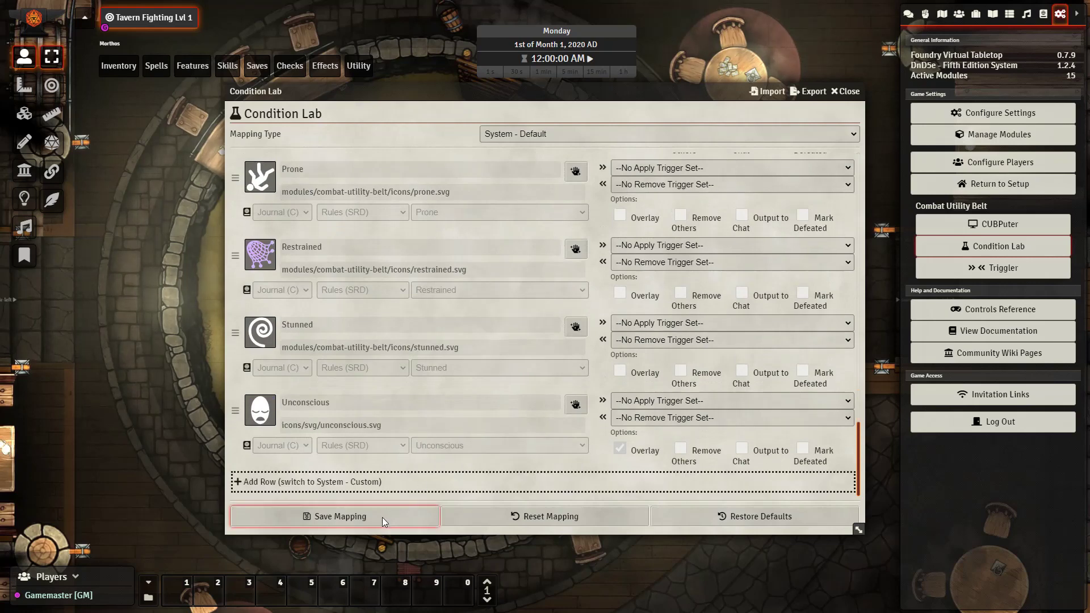
left_click(383, 517)
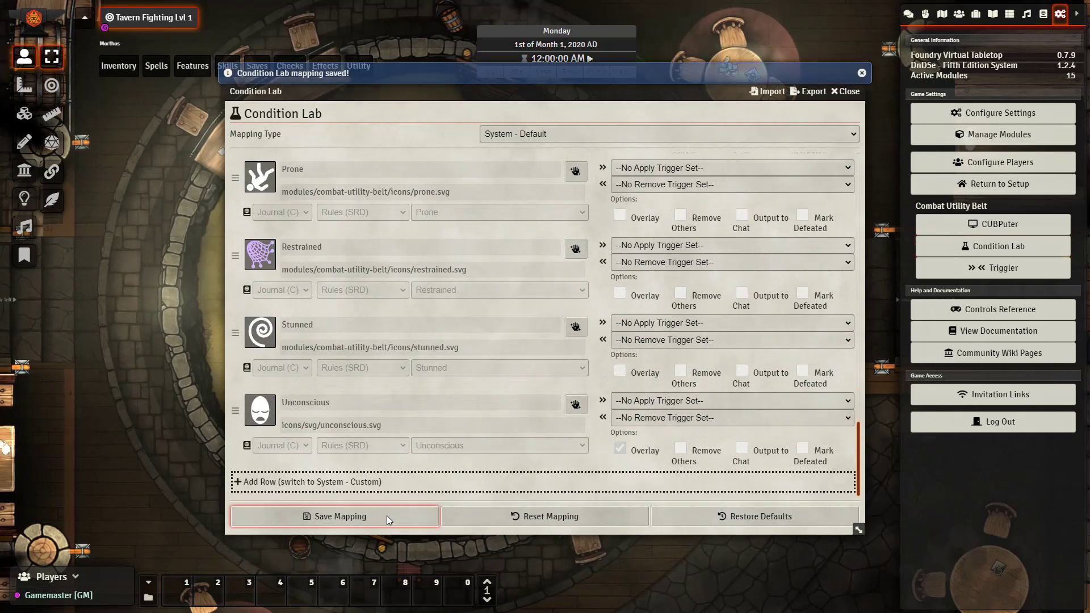
left_click(845, 91)
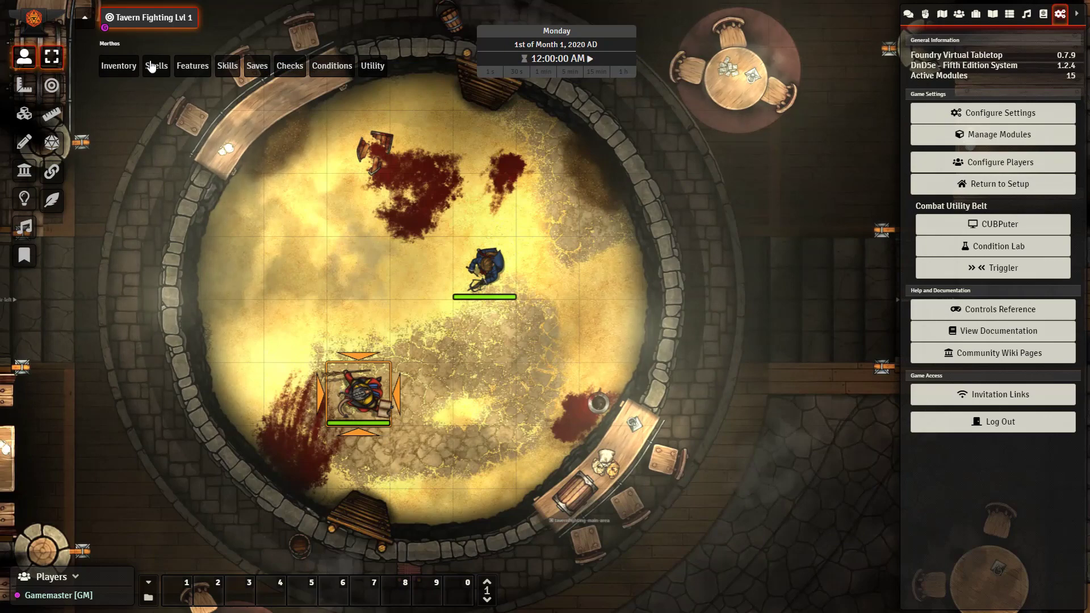
Step: Cast Bless from the token HUD at 1st level with Consume Spell Slot ticked
mouse_move(153, 66)
left_click(175, 149)
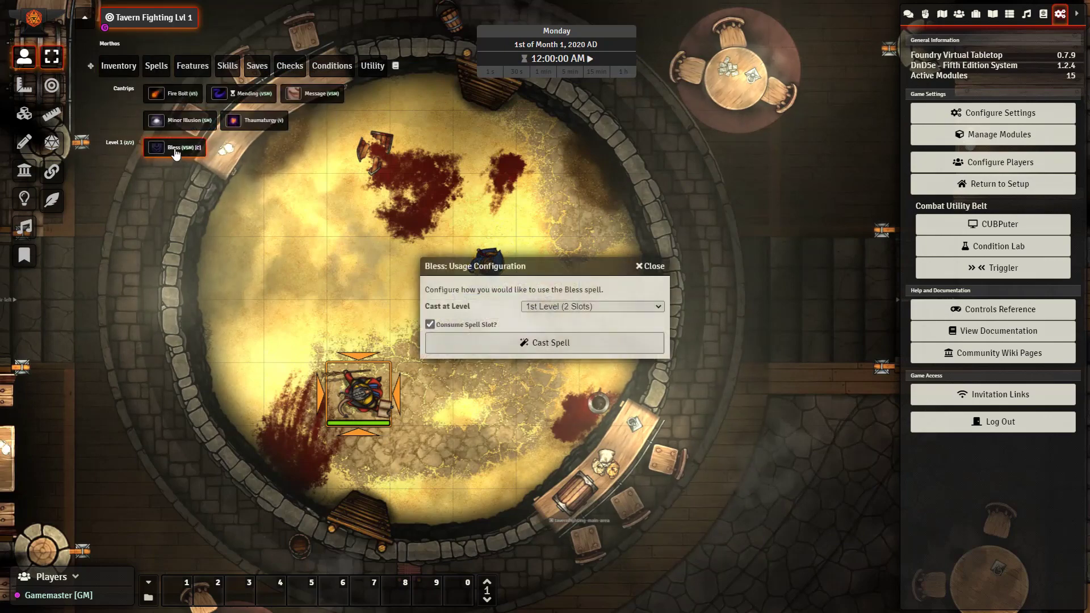
left_click(467, 340)
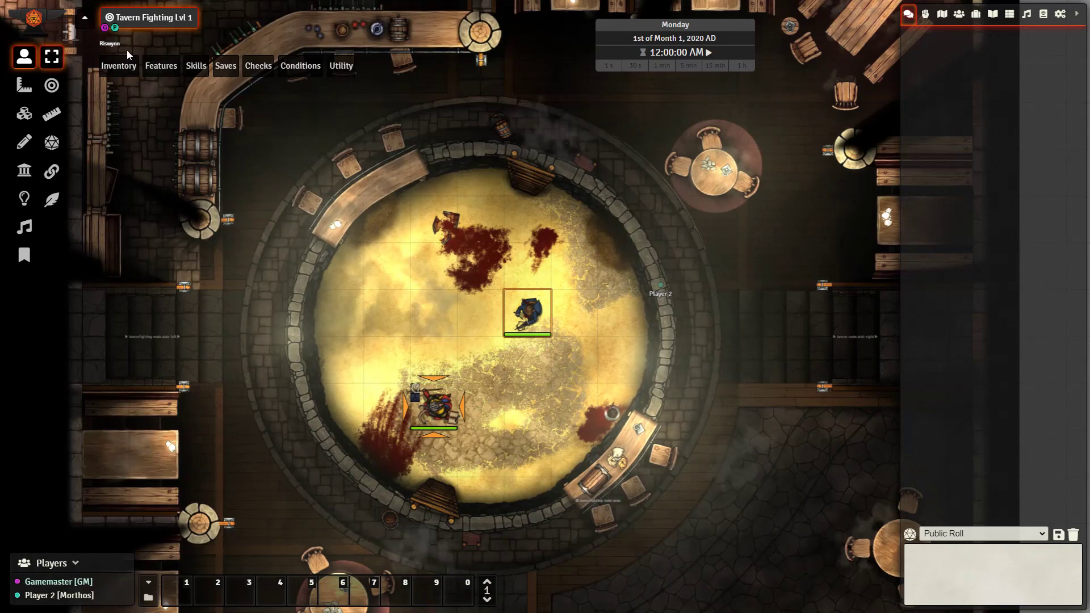
Step: Hit Morthos with Riswynn's Rapier, then roll his normal Constitution save, failing DC 10 with 8
left_click(126, 69)
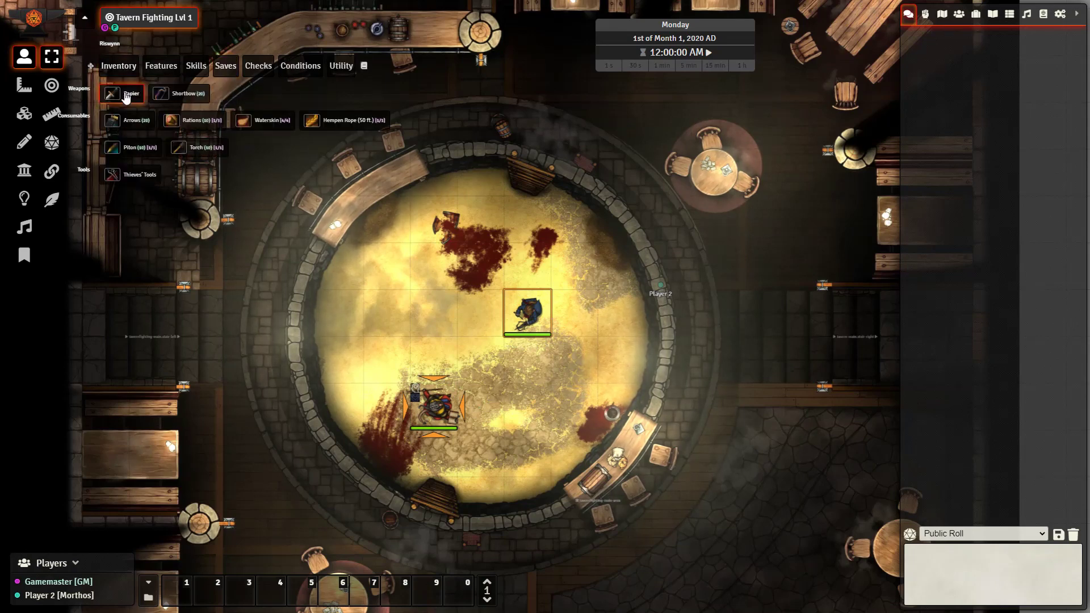
left_click(126, 95)
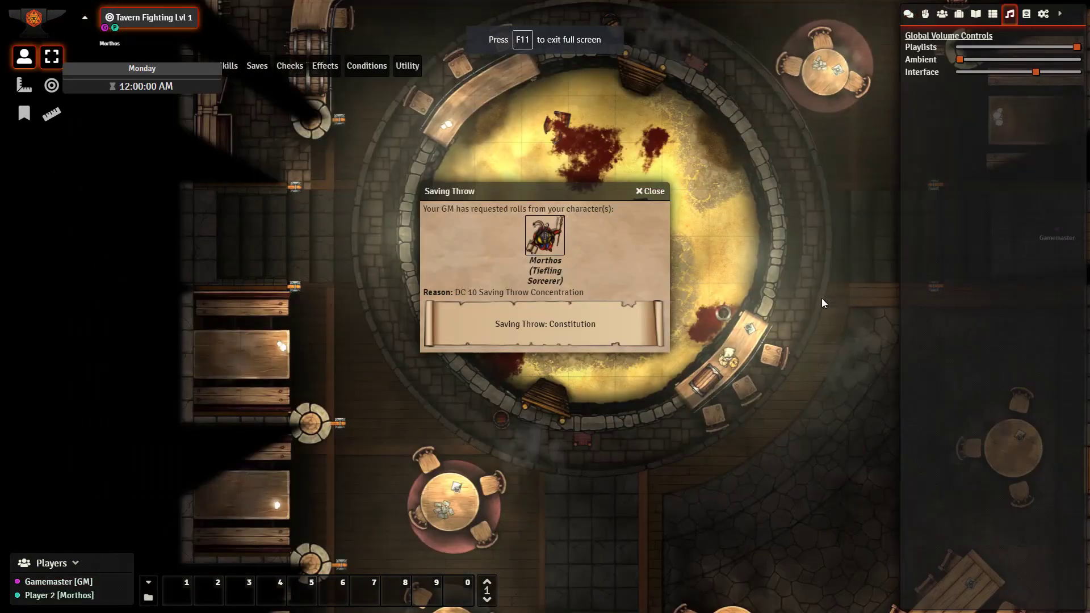
left_click(576, 332)
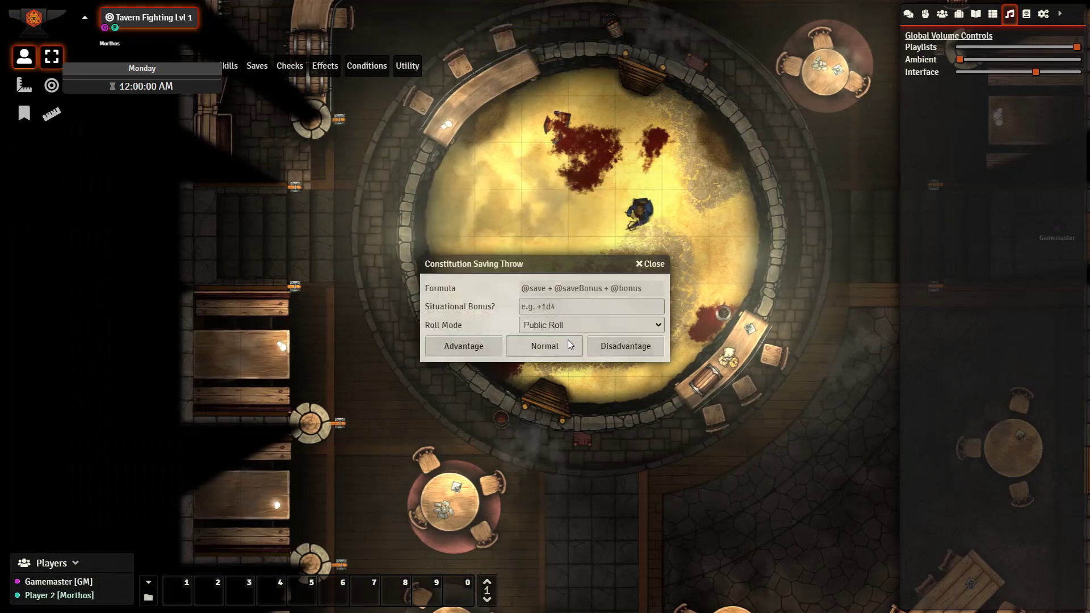
left_click(567, 345)
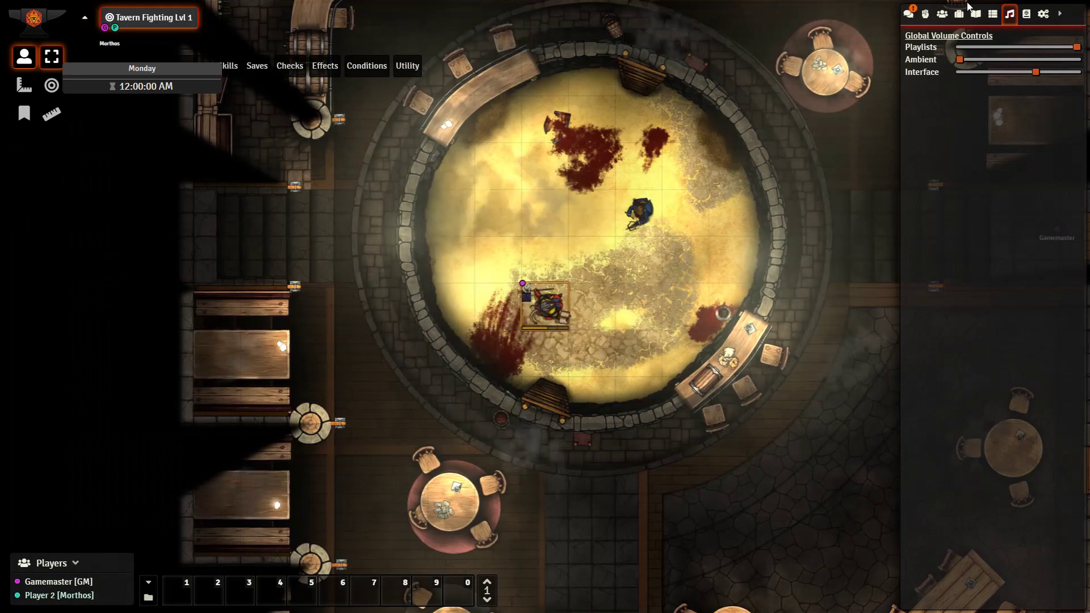
left_click(907, 14)
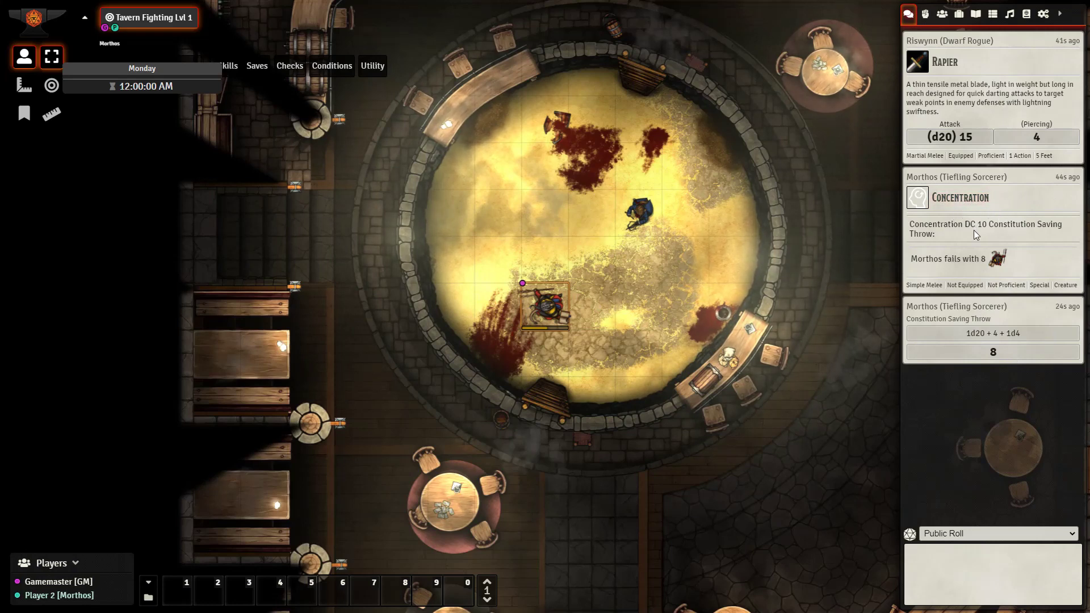
mouse_move(1053, 136)
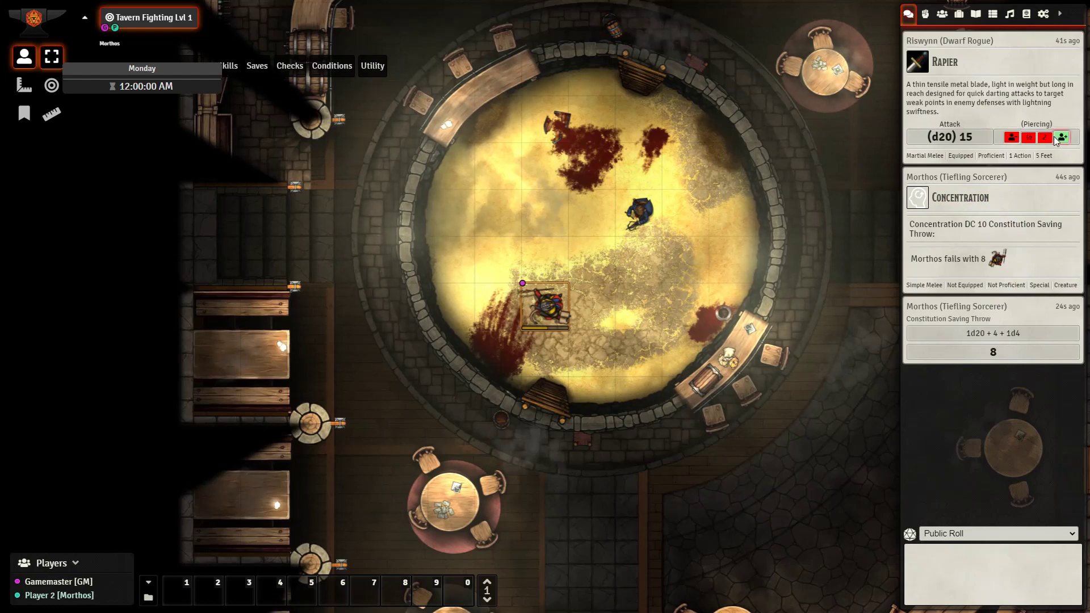